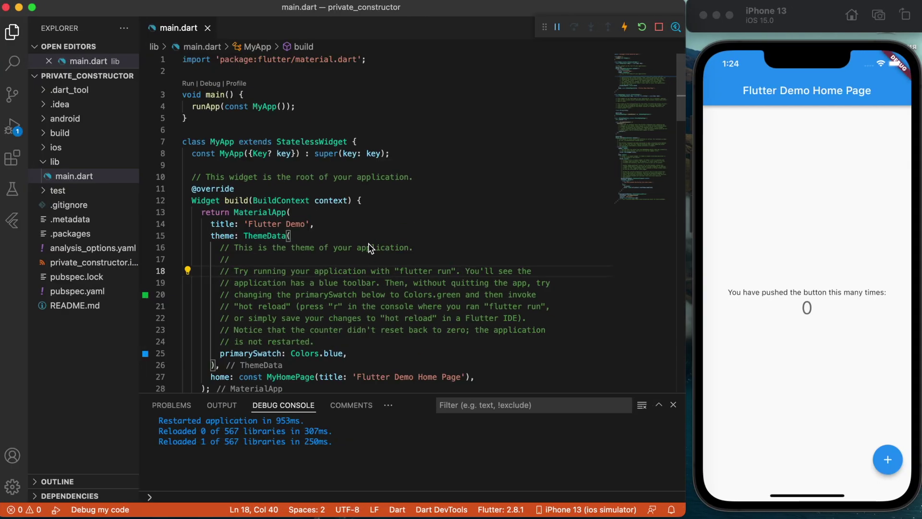
Create a new 'styles' folder inside the lib folder.
click(369, 259)
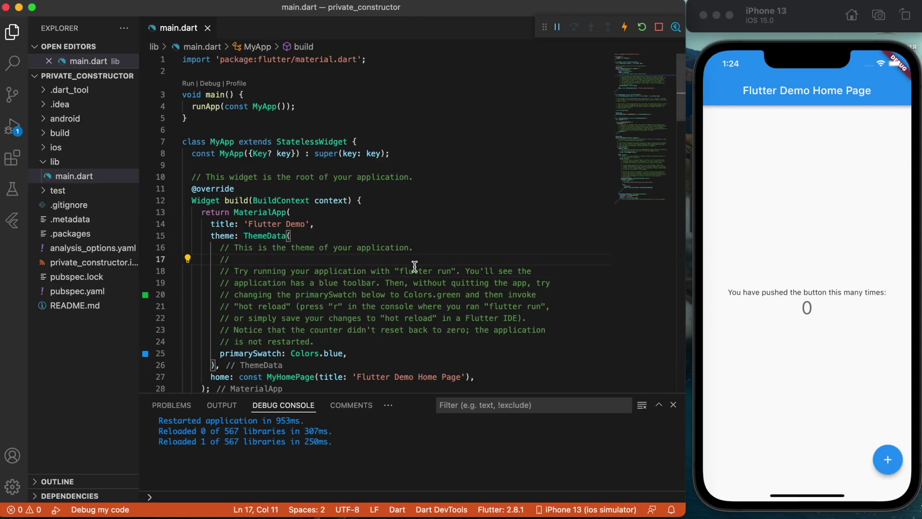
click(84, 163)
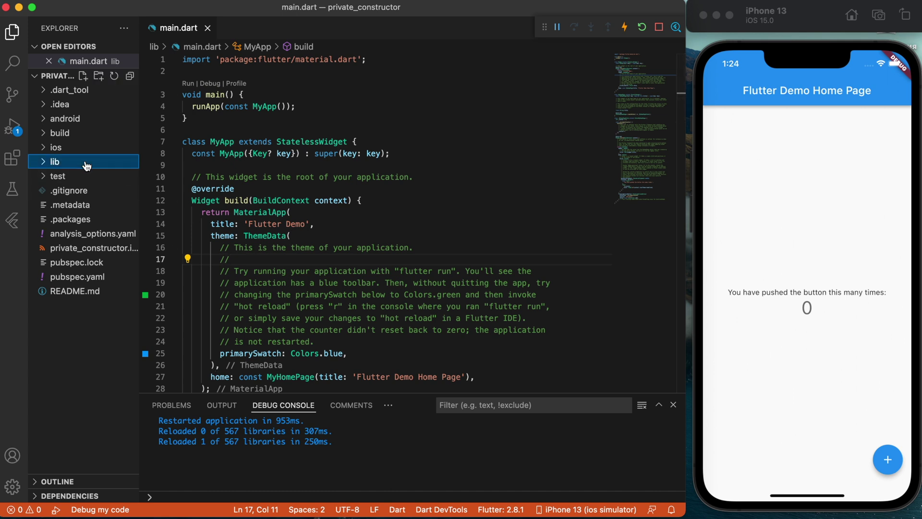
right_click(84, 165)
click(100, 181)
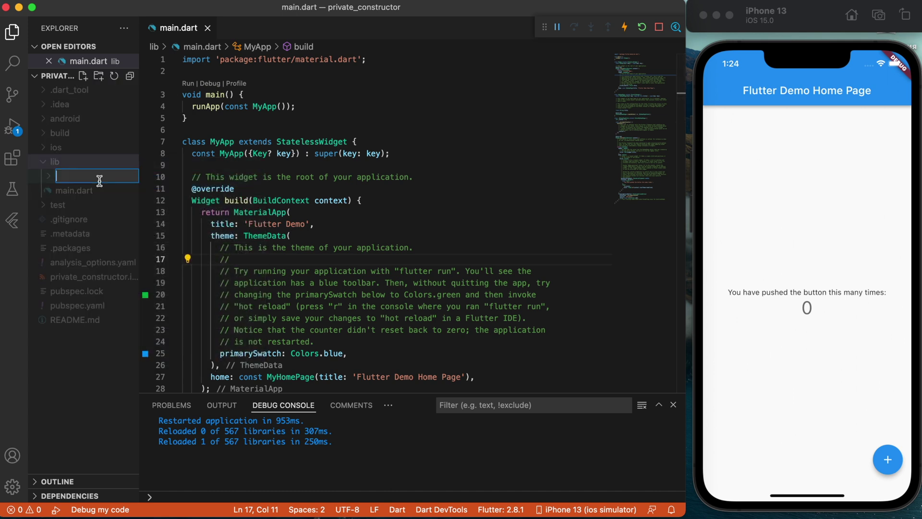
text(styles)
key(Return)
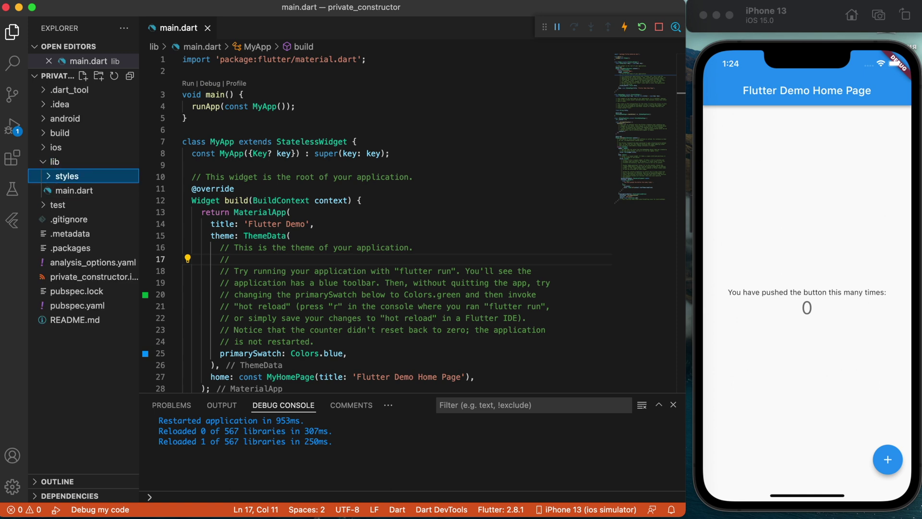
Add an empty app_colors.style.dart file inside styles and open it.
right_click(78, 175)
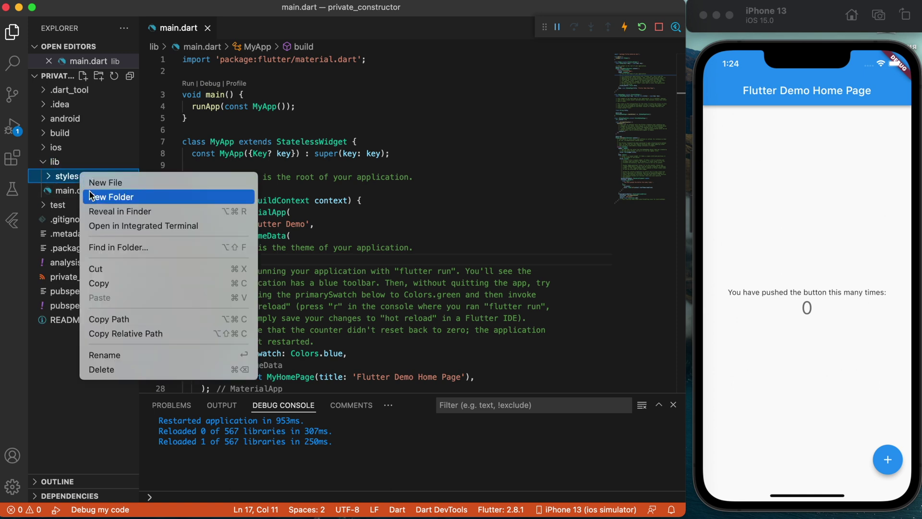
click(92, 182)
text(app_)
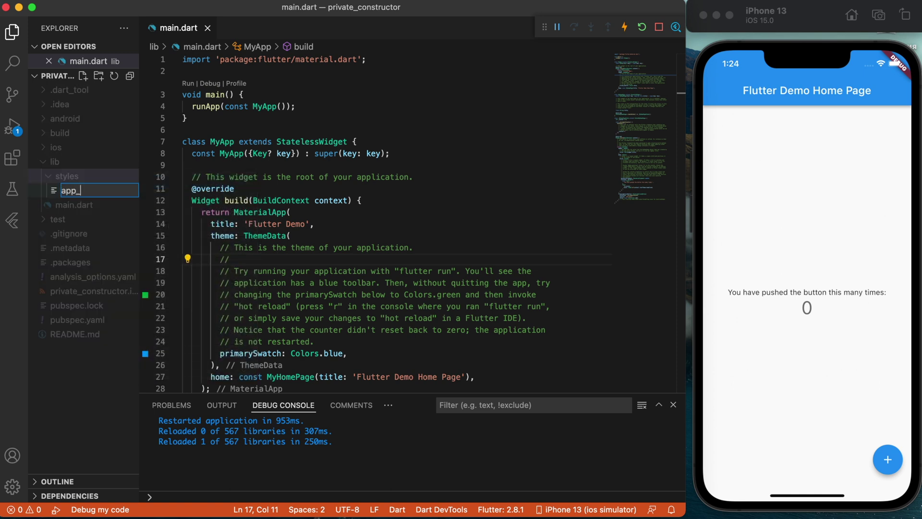
text(colors.style.dart)
key(Return)
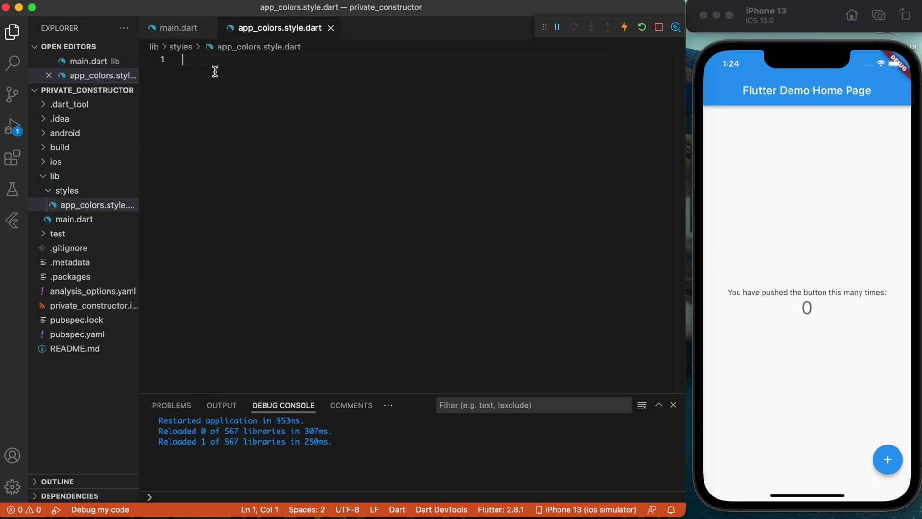
text(import 'material)
Write the material.dart import, an AppColors class, and its private AppColors._() constructor.
key(Return)
key(Return)
key(Return)
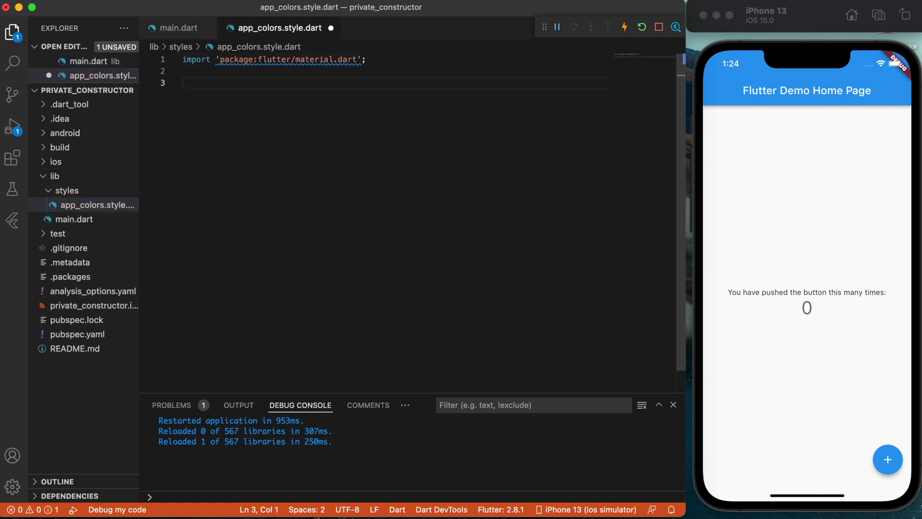
text(class AppColors)
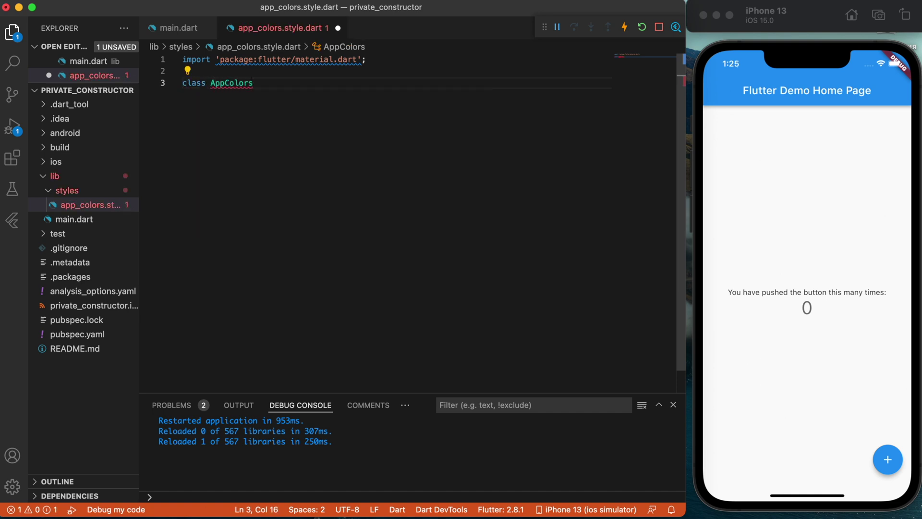
text({)
key(Return)
key(Return)
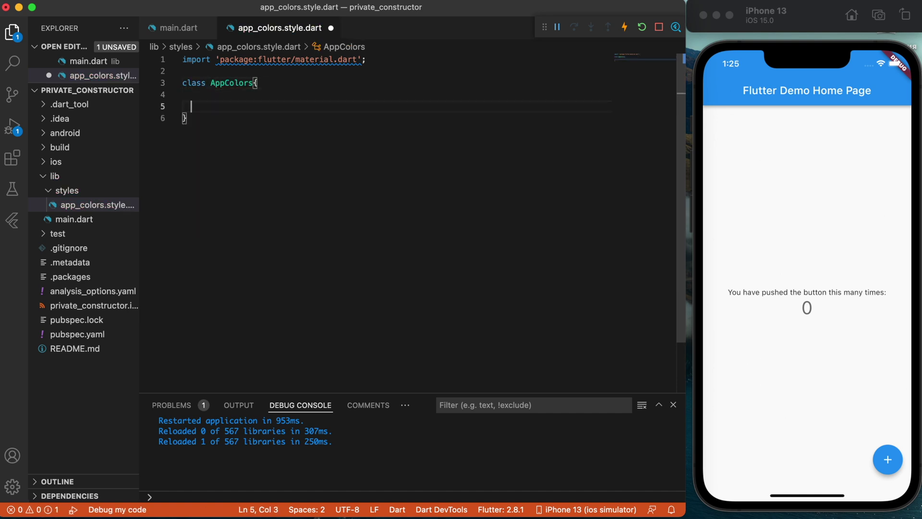
click(212, 94)
key(Tab)
text(AppC)
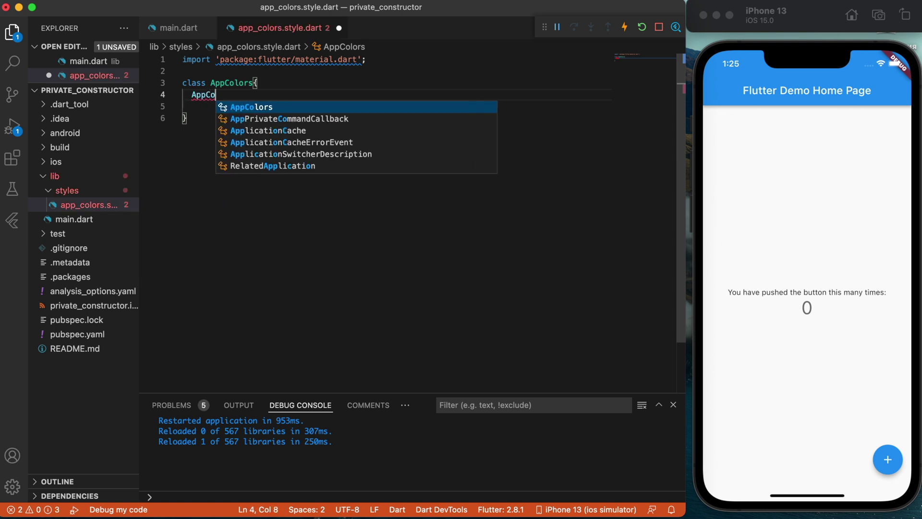
text(olors.)
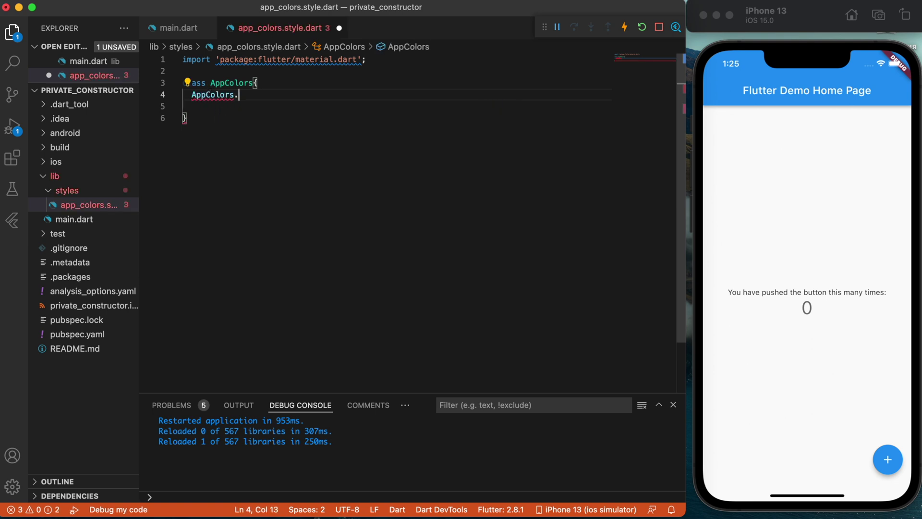
text(_();)
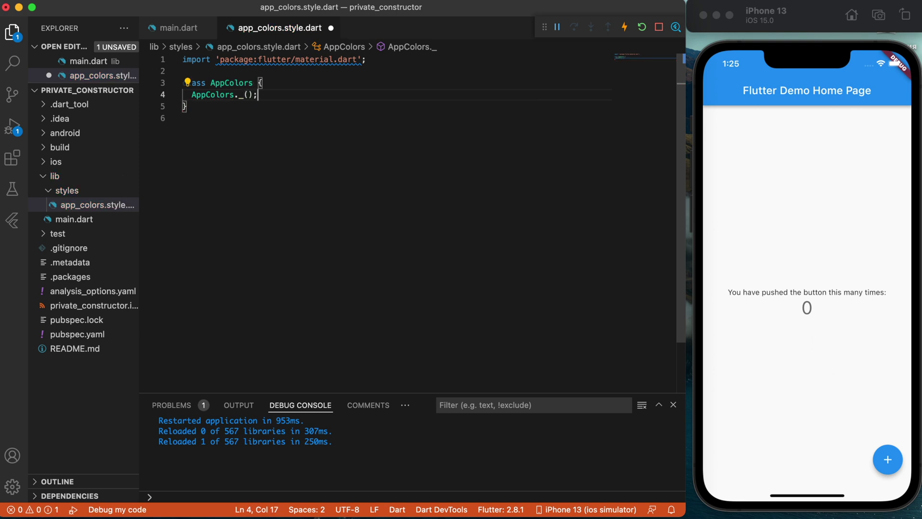
key(Return)
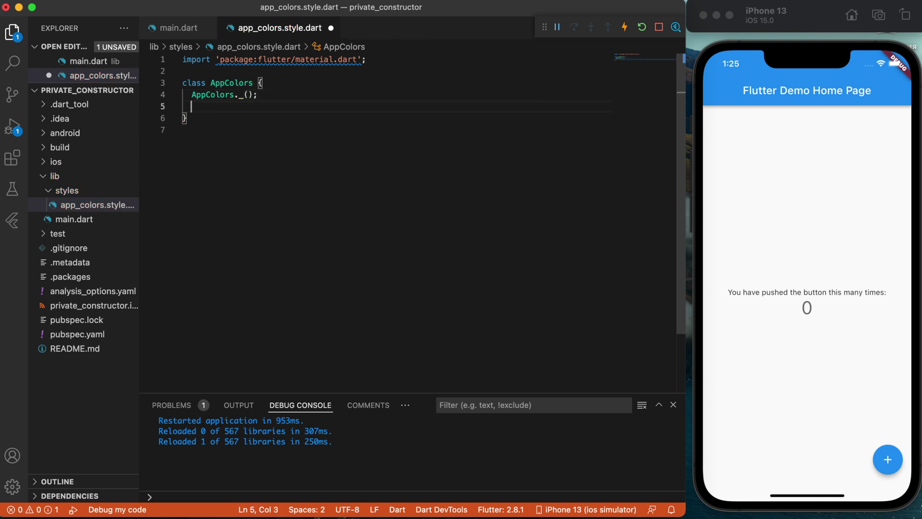
Add 'static const Color darkColor = Color(0xFF000000);' to AppColors and save the file.
key(Return)
text(static co)
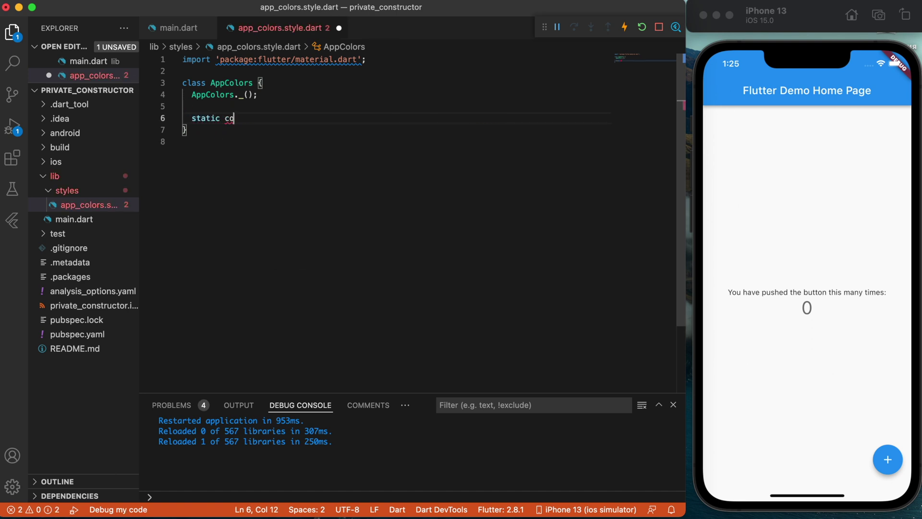
text(nst Color da)
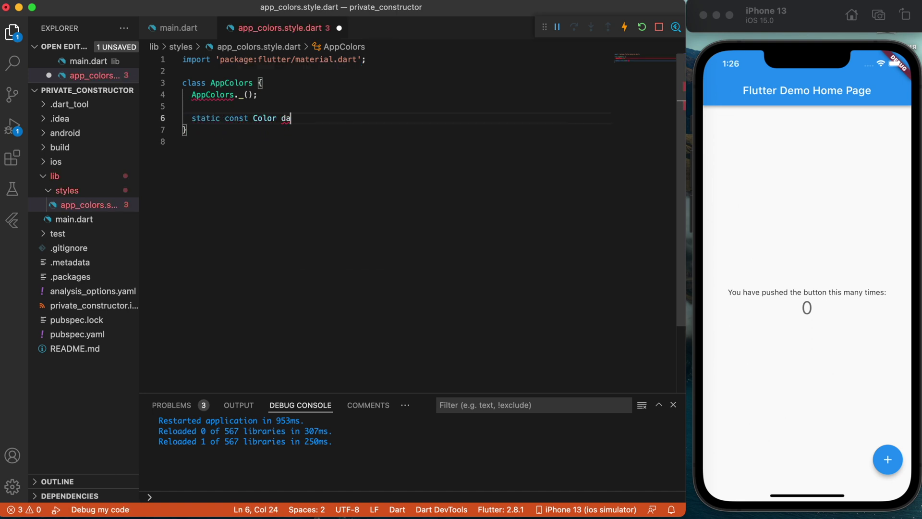
text(rkColor = Color)
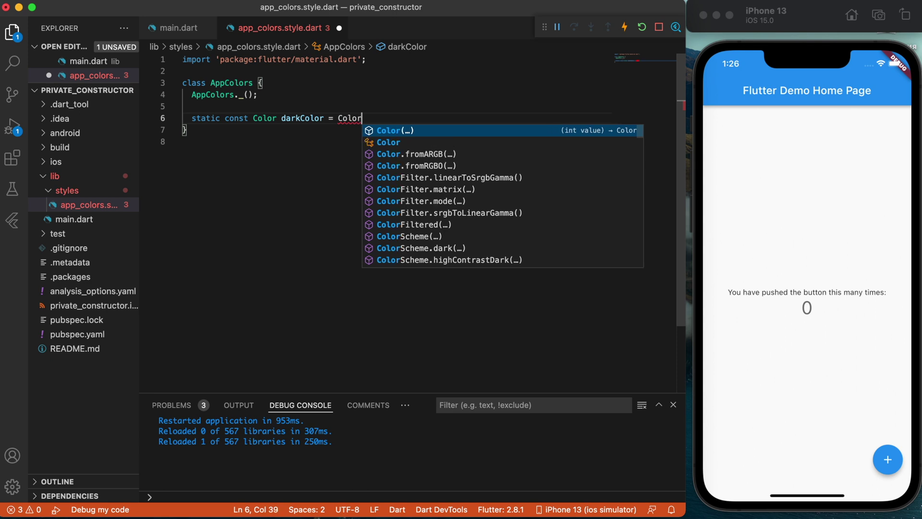
text((0xFF000000)
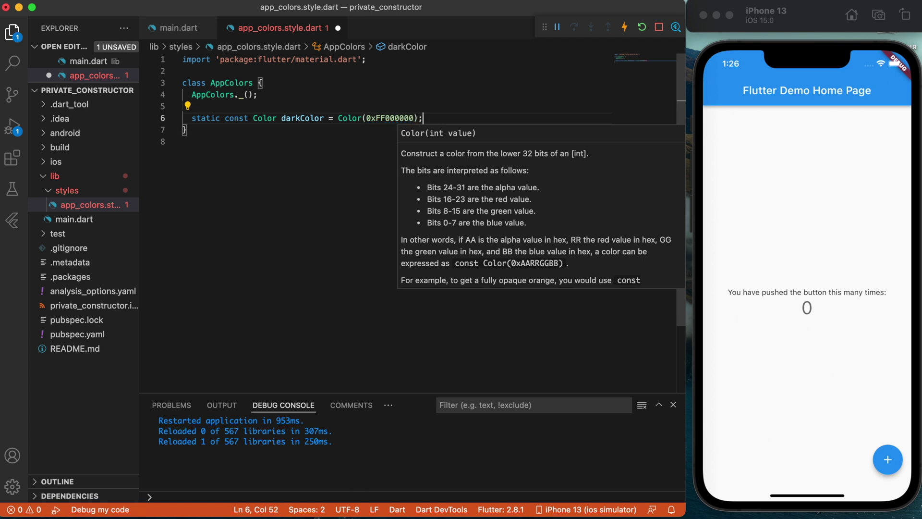
text();)
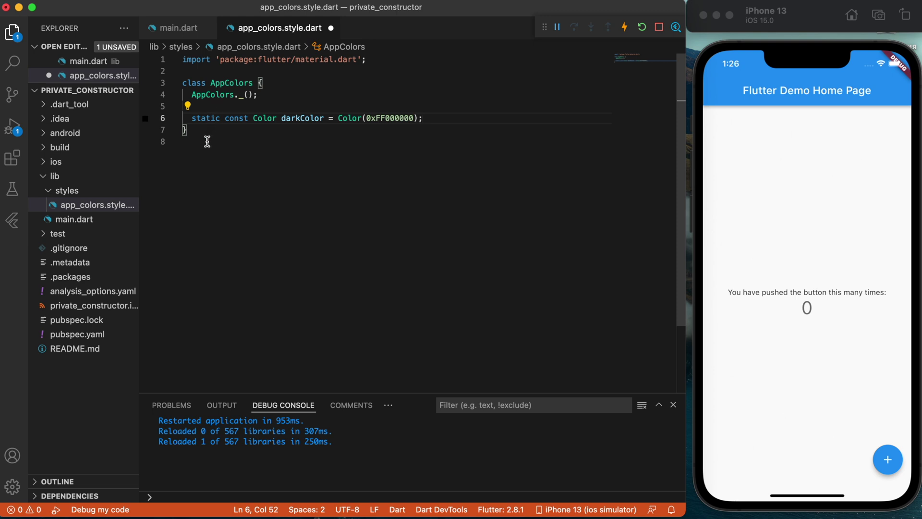
double_click(236, 118)
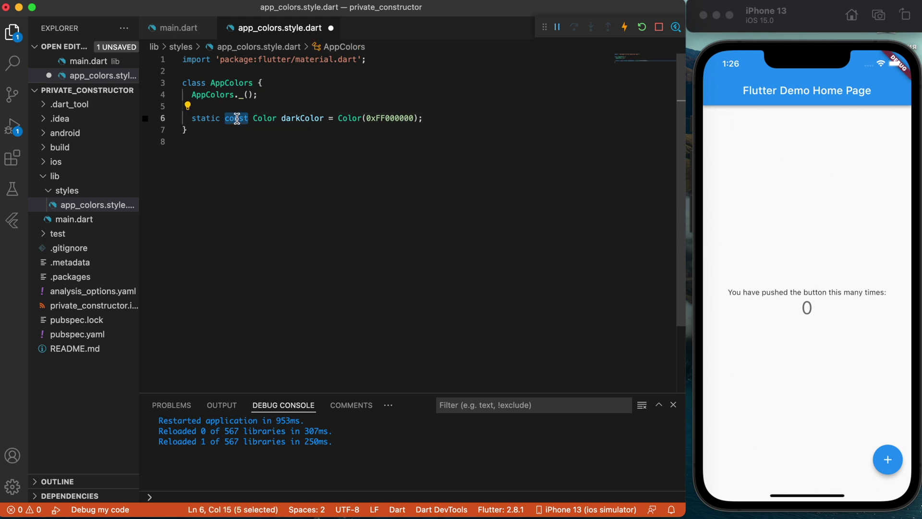
click(280, 167)
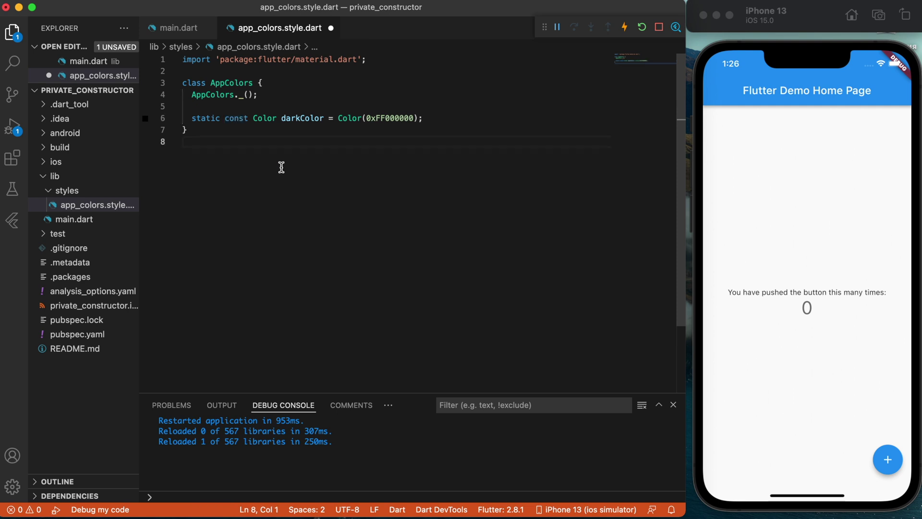
key(super+s)
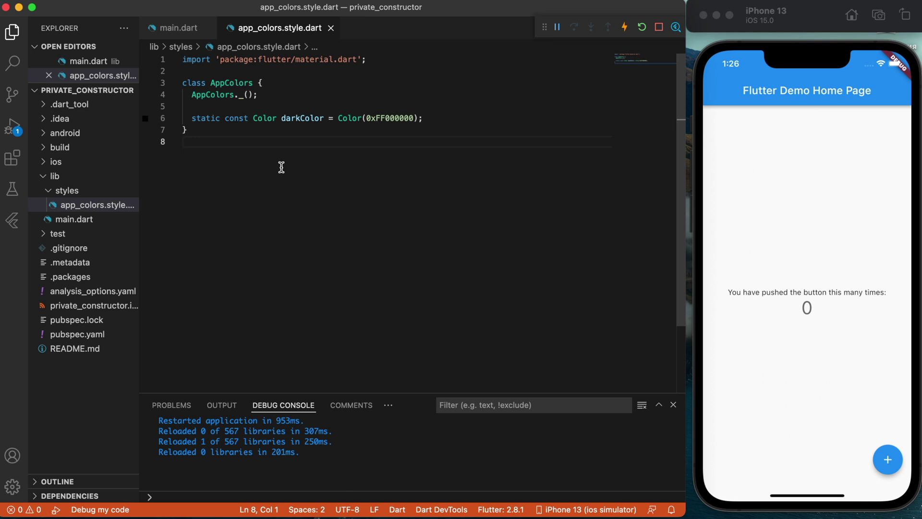
In main.dart, add 'backgroundColor: AppColors.darkColor' to the FloatingActionButton, auto-importing AppColors, and save.
click(79, 226)
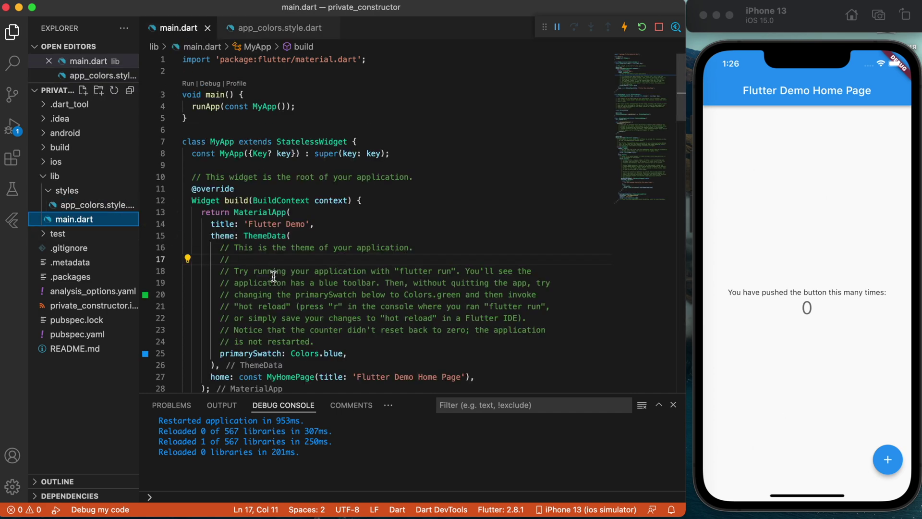
scroll(277, 281, down, 1)
scroll(276, 281, down, 9)
scroll(278, 281, down, 5)
scroll(278, 282, down, 5)
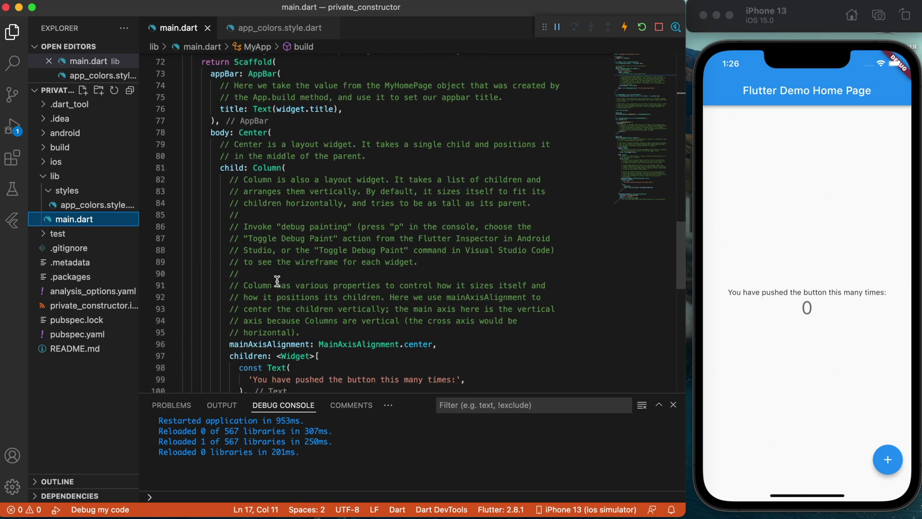
scroll(289, 266, down, 5)
scroll(317, 243, down, 5)
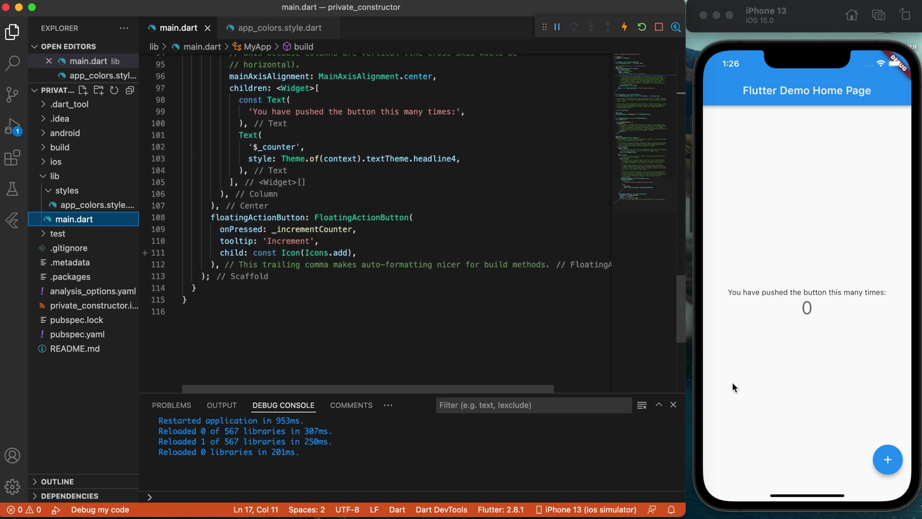
click(381, 241)
key(Return)
text(ba)
key(Return)
text(AppColo)
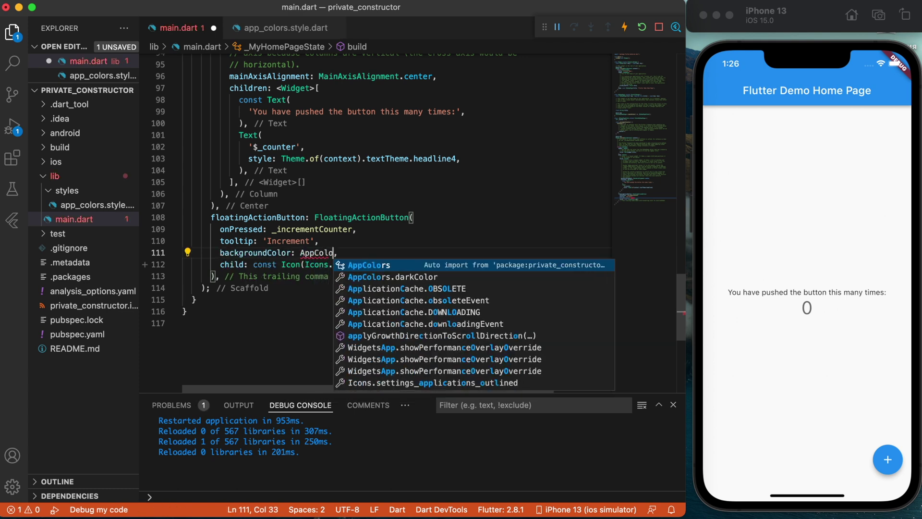
text(rs)
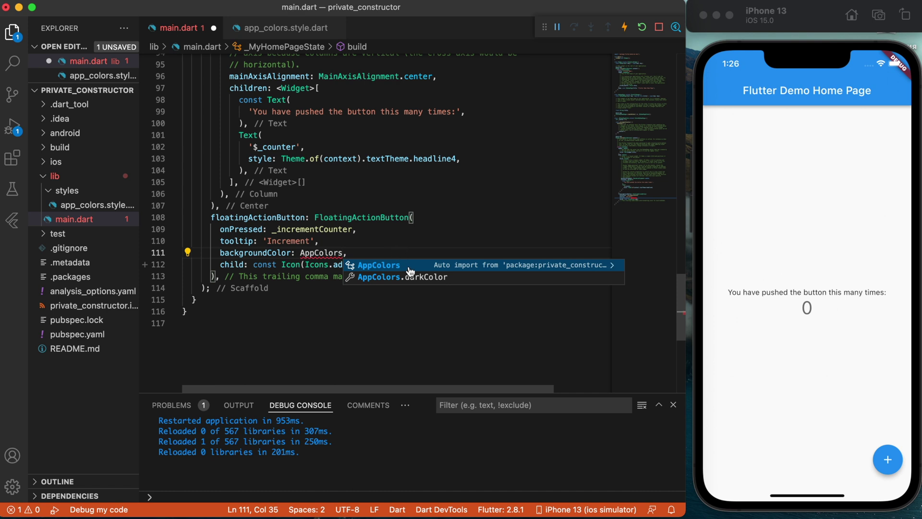
click(407, 265)
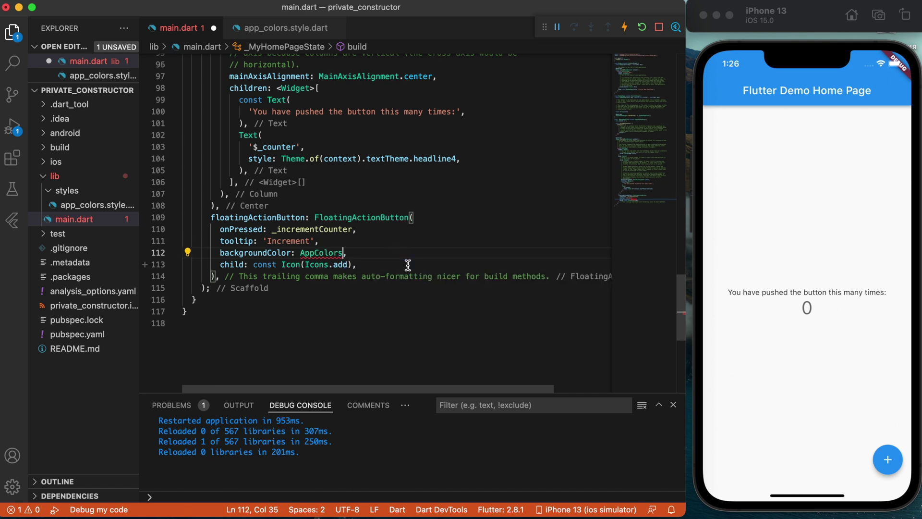
text(.)
key(Return)
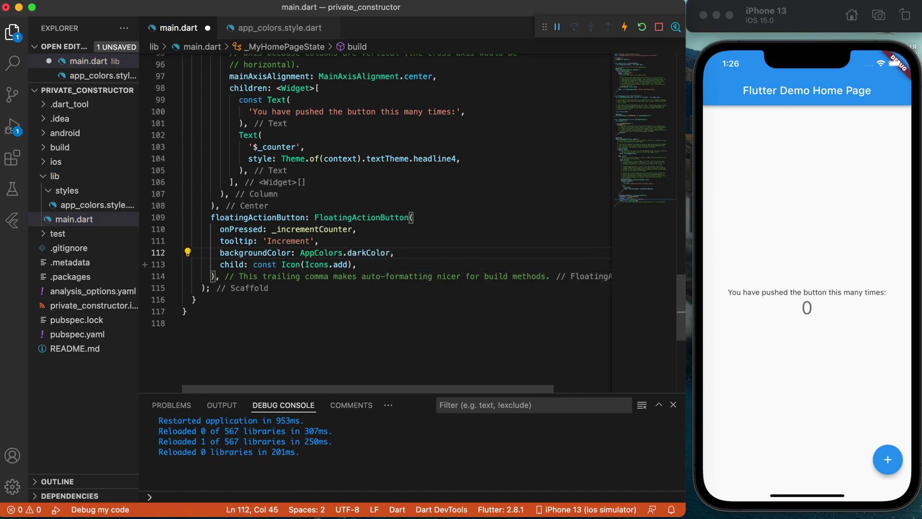
key(super+s)
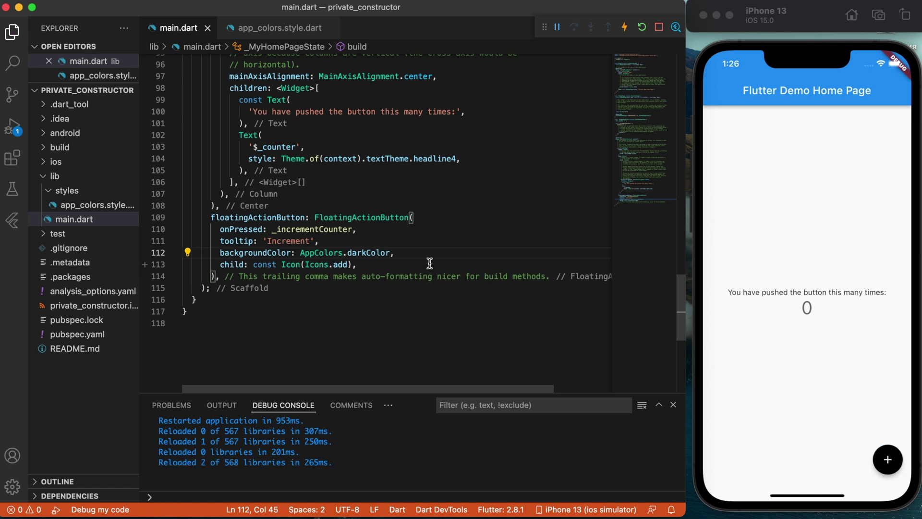